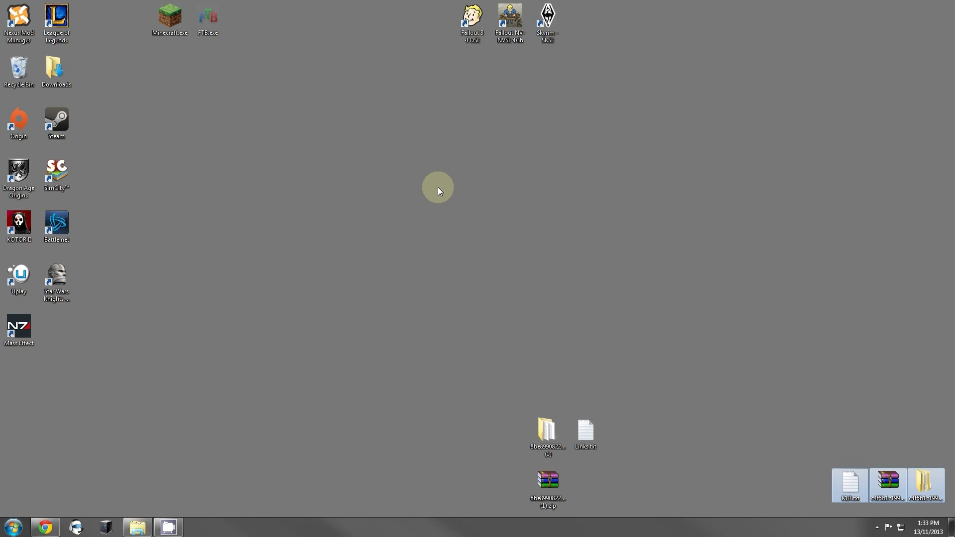
# Switch to Chrome to view the PC Response Moderation 1.0 mod page on Deadly Stream and return to the desktop
pyautogui.click(49, 527)
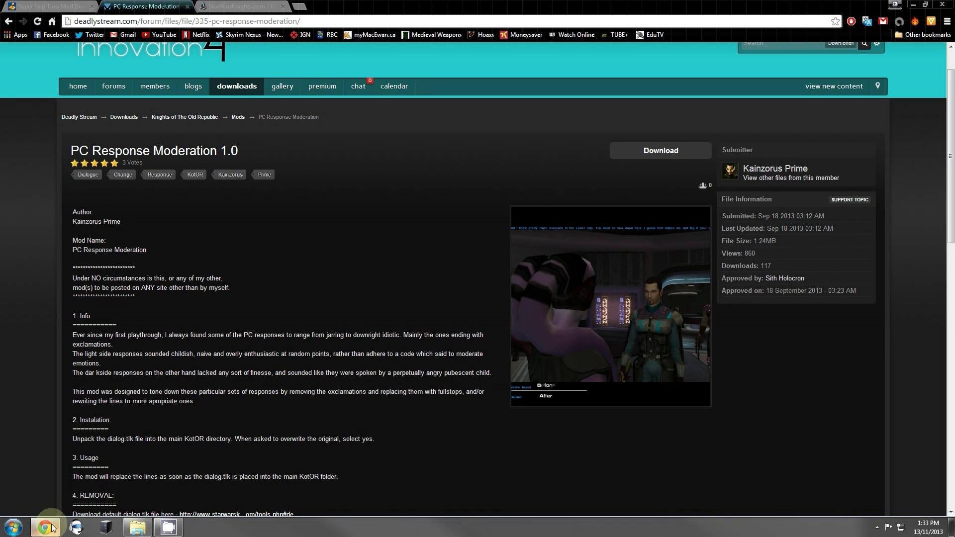
pyautogui.click(916, 4)
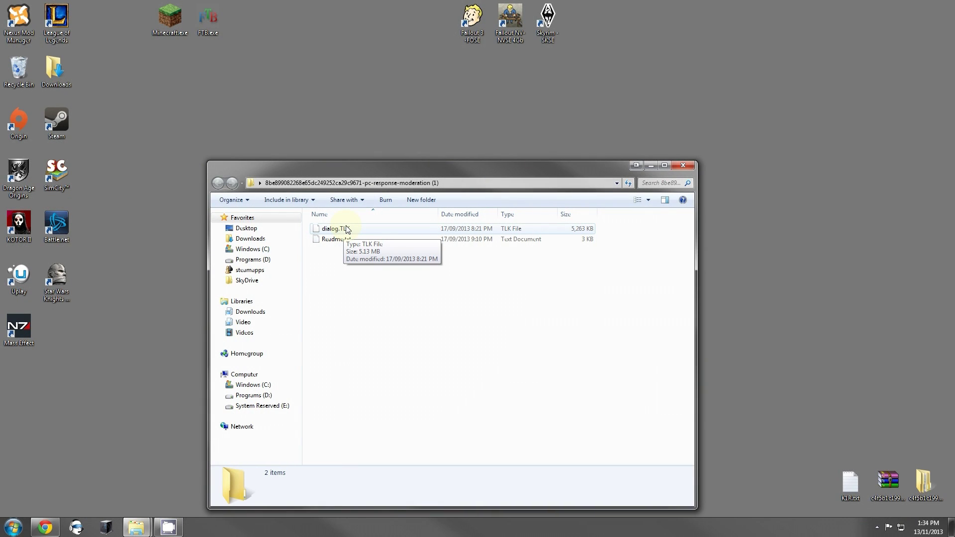
# Open the swkotor game folder inside steamapps\common and look through its contents
pyautogui.moveTo(53, 525)
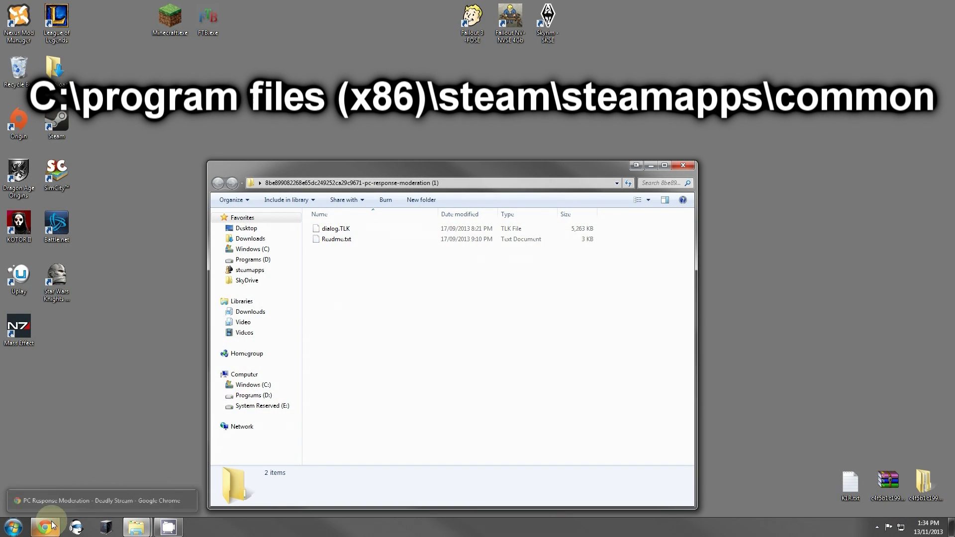
pyautogui.moveTo(136, 525)
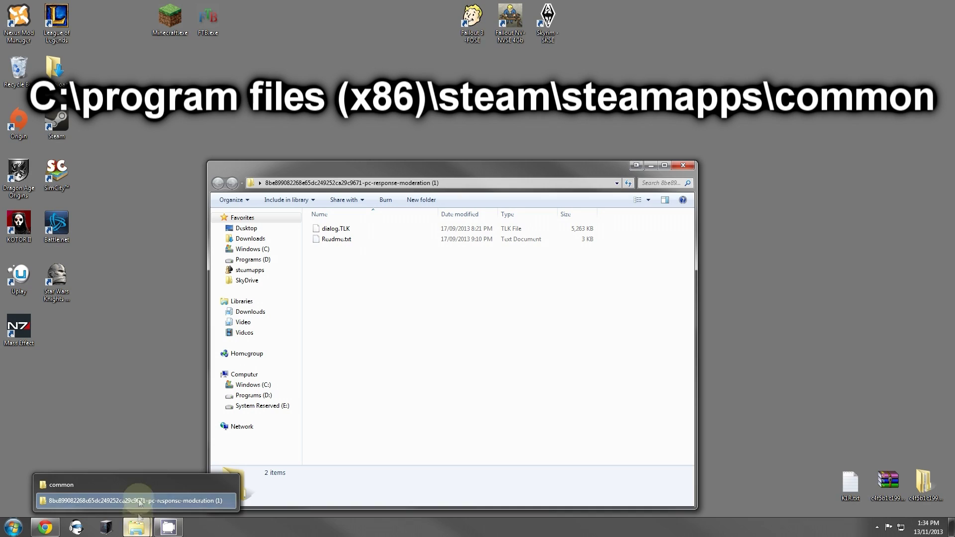
pyautogui.click(139, 485)
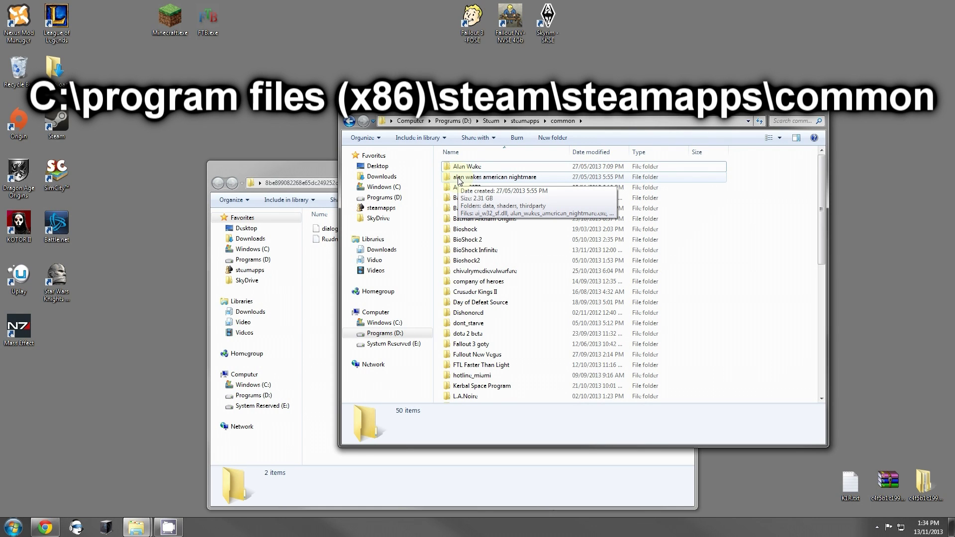
pyautogui.scroll(-8, 468, 248)
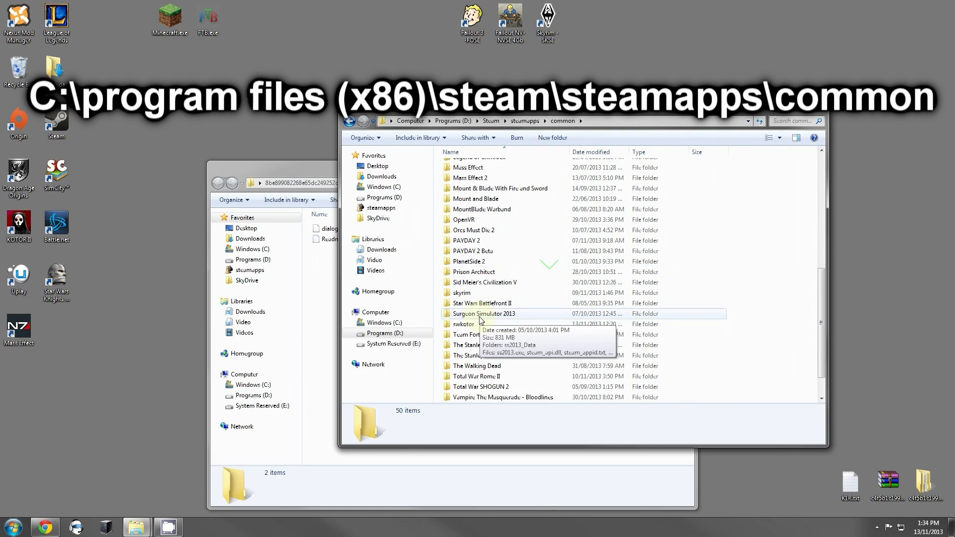
pyautogui.doubleClick(478, 324)
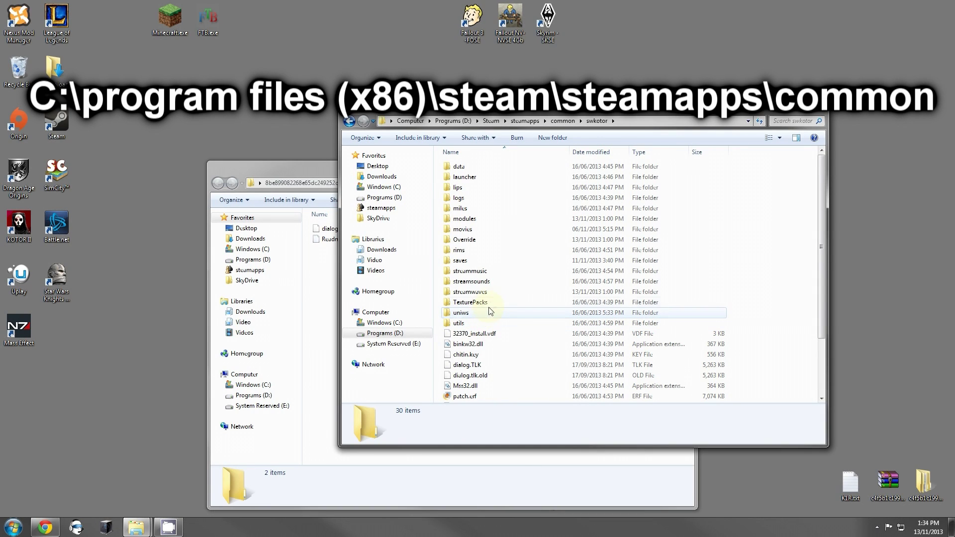
pyautogui.scroll(-3, 493, 298)
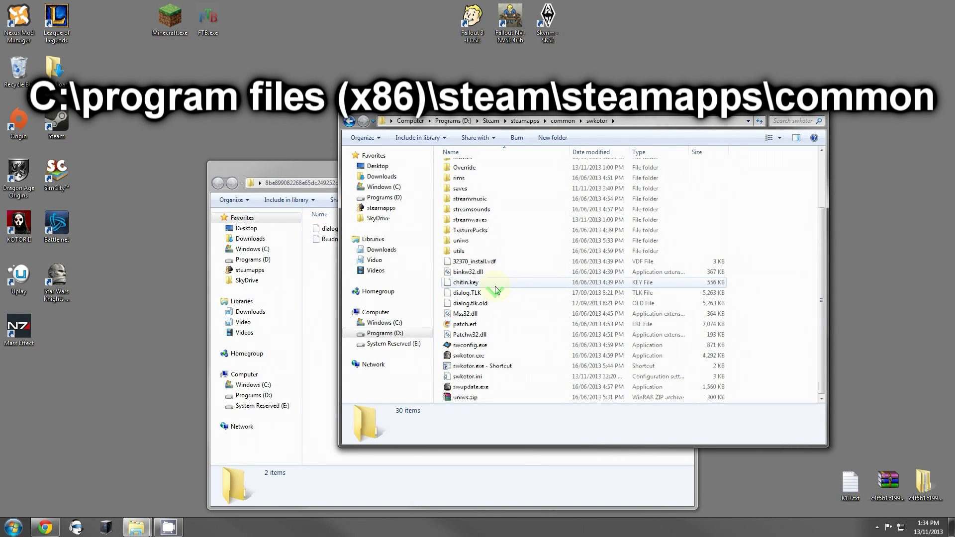
pyautogui.scroll(3, 496, 290)
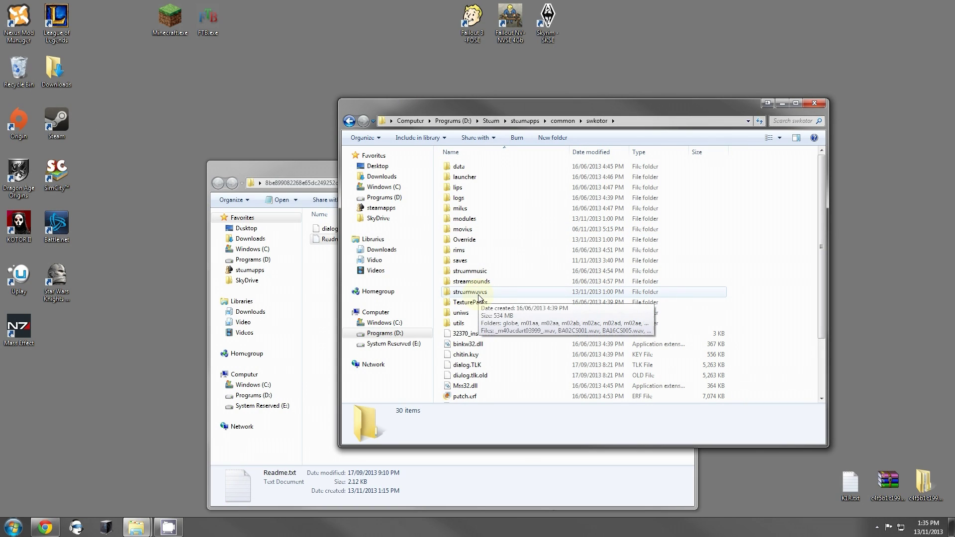
# Delete the dialog.tlk.old file from the swkotor folder
pyautogui.click(493, 367)
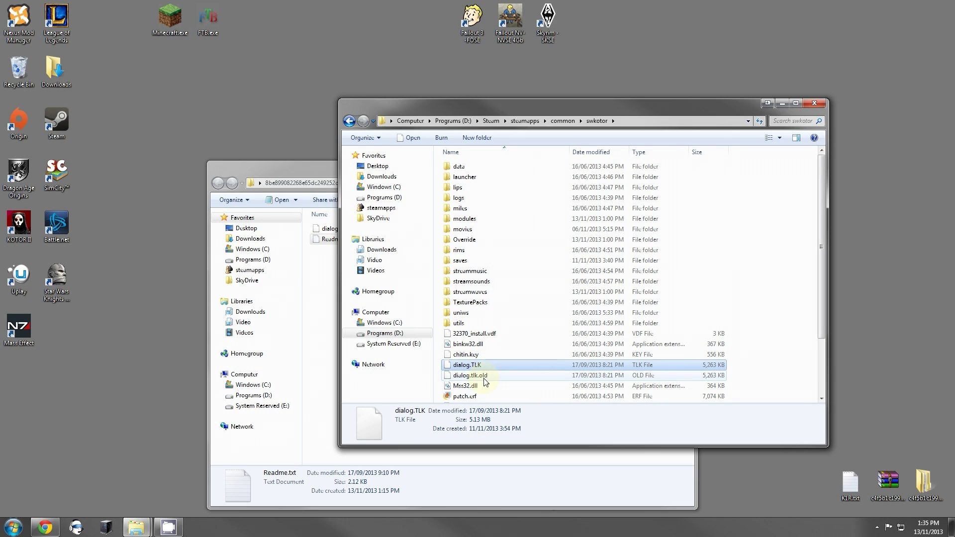
pyautogui.click(482, 377)
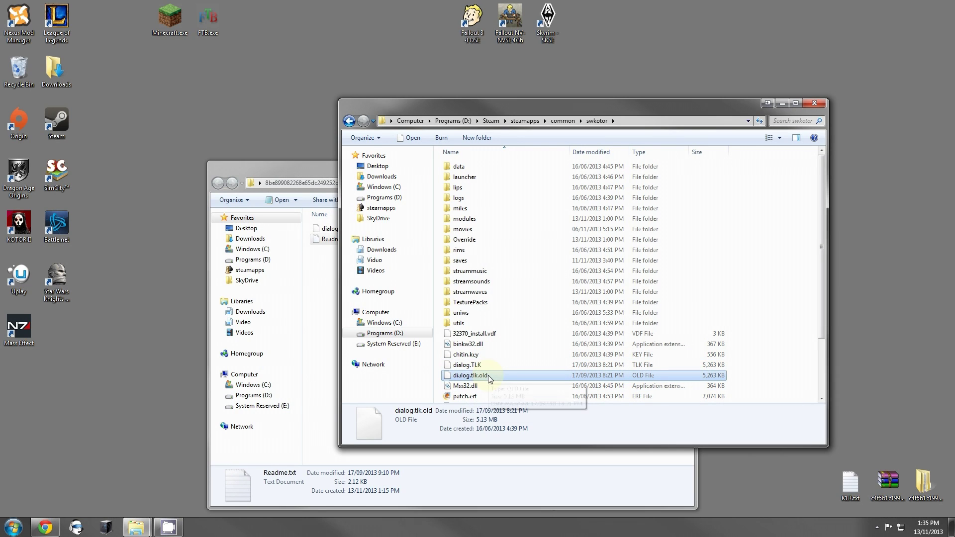
pyautogui.press('Delete')
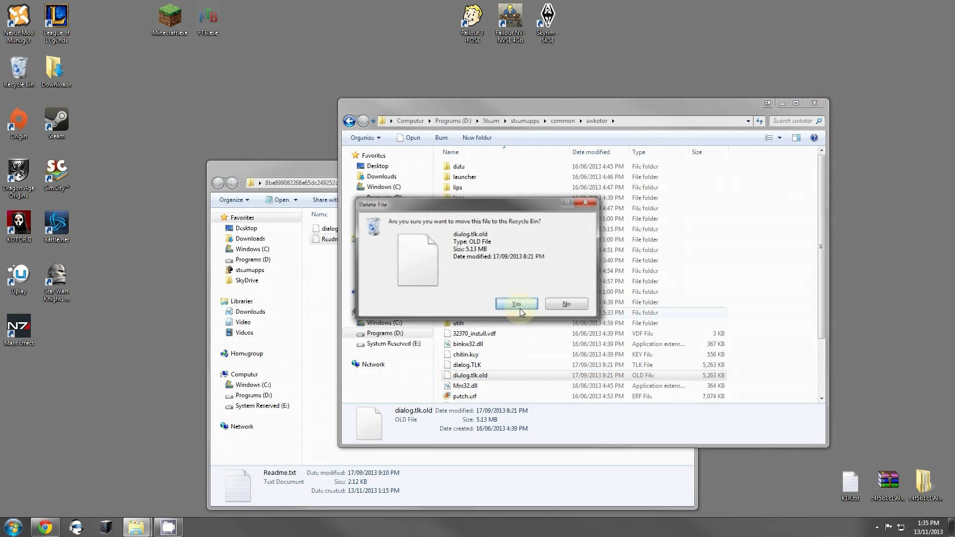
pyautogui.click(516, 302)
# Copy the game's dialog.TLK file from the swkotor folder to the desktop
pyautogui.click(504, 364)
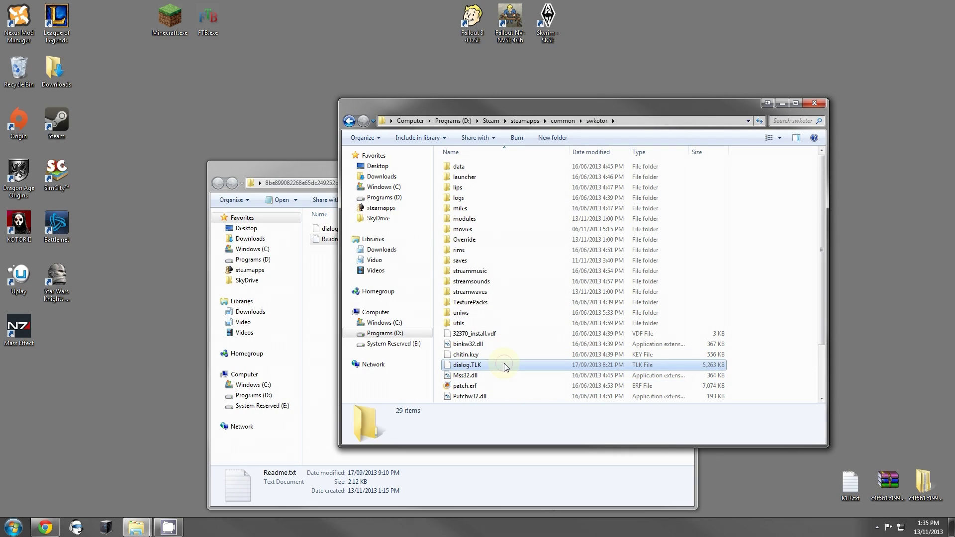
pyautogui.rightClick(503, 363)
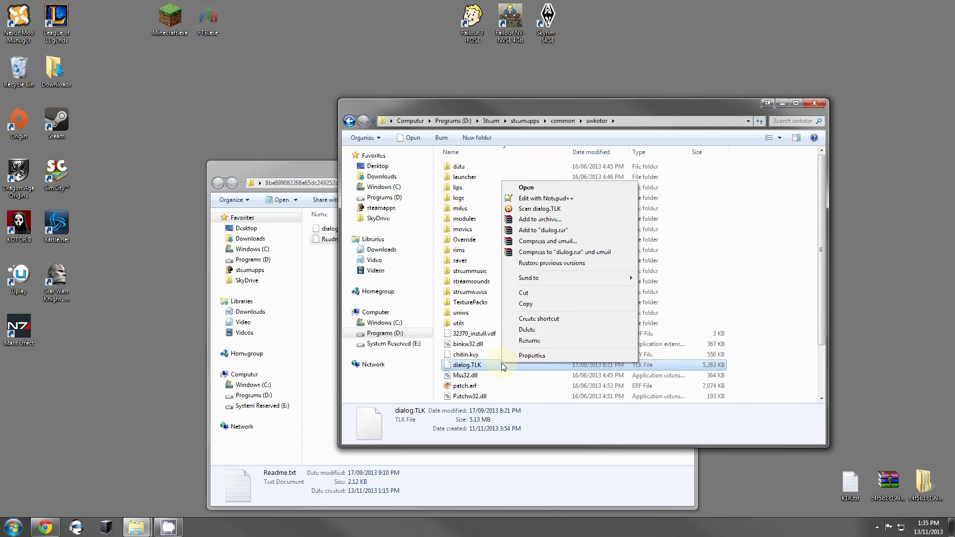
pyautogui.click(473, 369)
pyautogui.moveTo(473, 367); pyautogui.dragTo(865, 318)
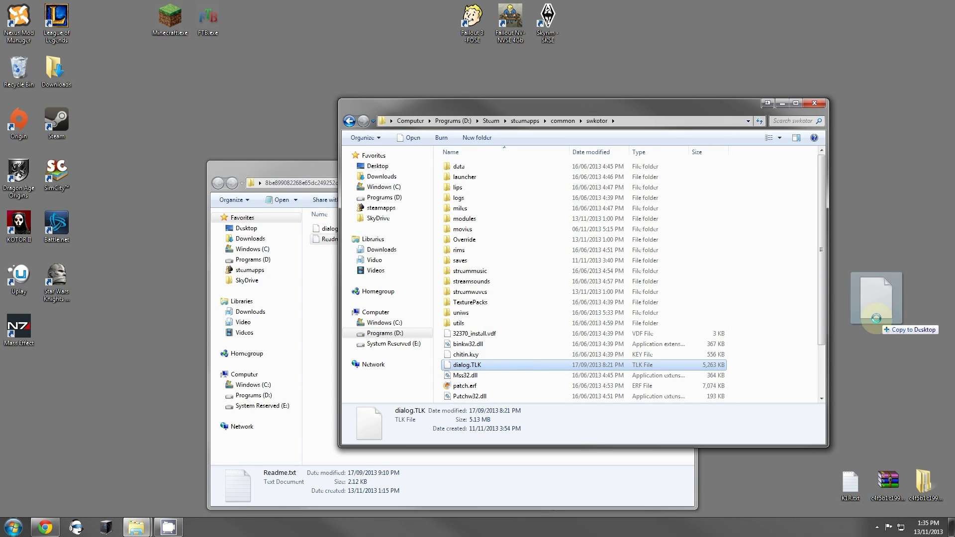
pyautogui.moveTo(877, 319); pyautogui.dragTo(878, 321)
# Rename the desktop copy dialog.TLK.backup, accepting the extension change, and copy it into the swkotor folder
pyautogui.rightClick(886, 326)
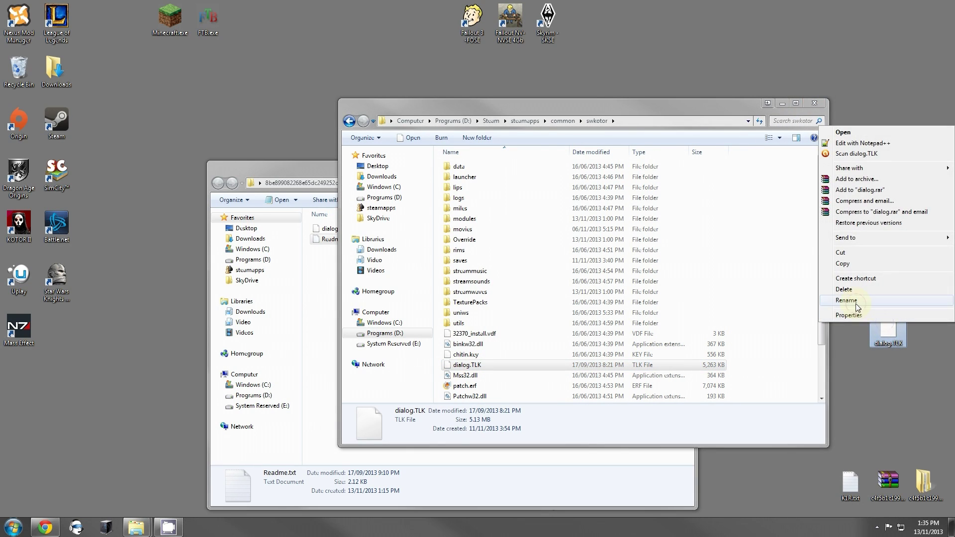
pyautogui.click(855, 300)
pyautogui.press('End')
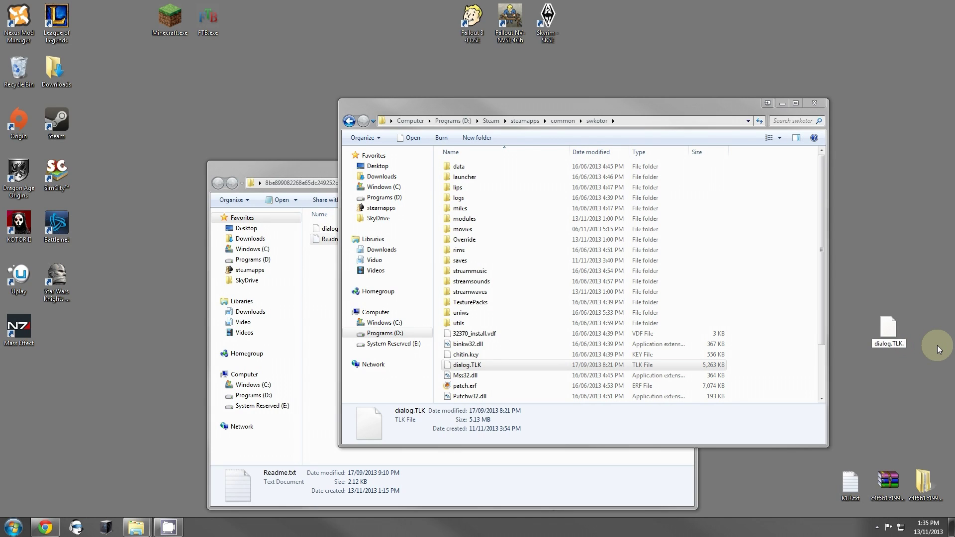
pyautogui.write('.backup')
pyautogui.press('Return')
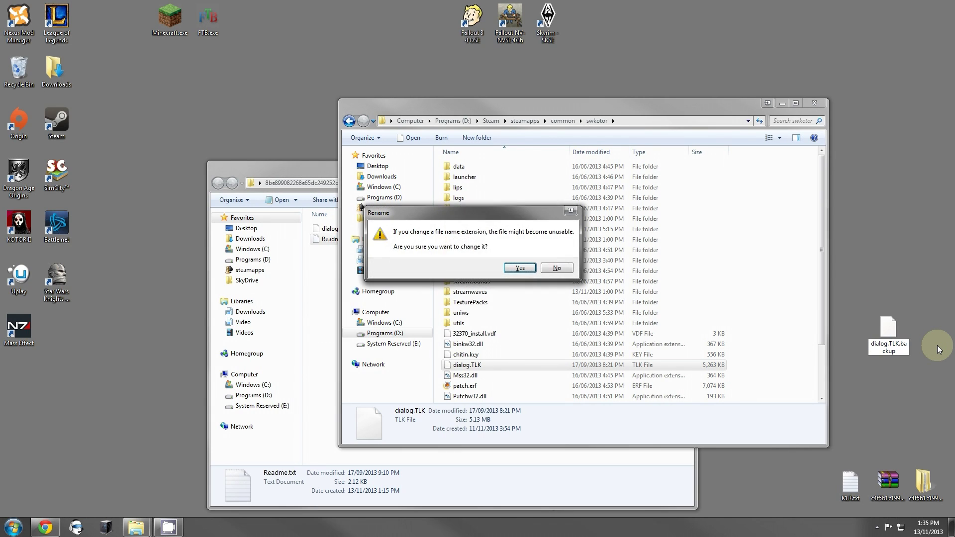
pyautogui.click(523, 267)
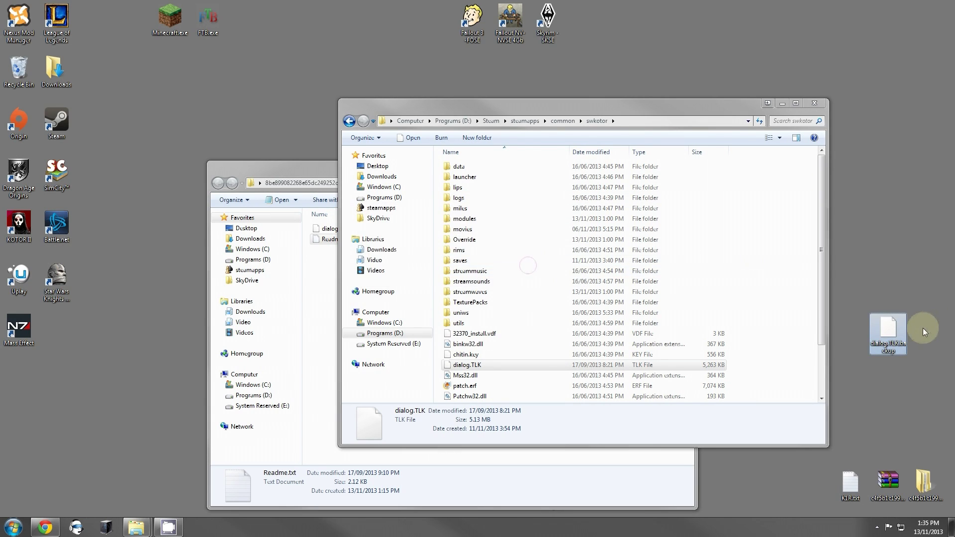
pyautogui.moveTo(895, 331); pyautogui.dragTo(798, 232)
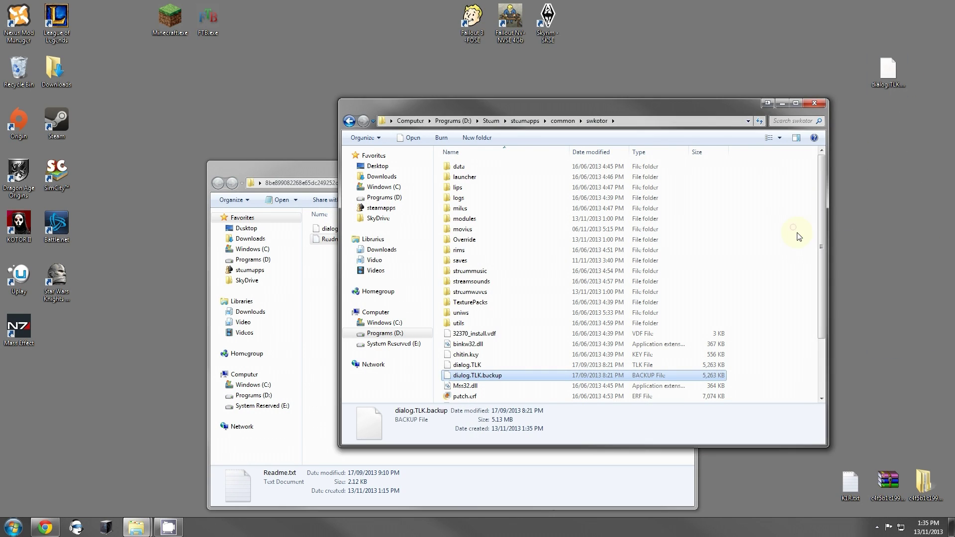
pyautogui.click(905, 78)
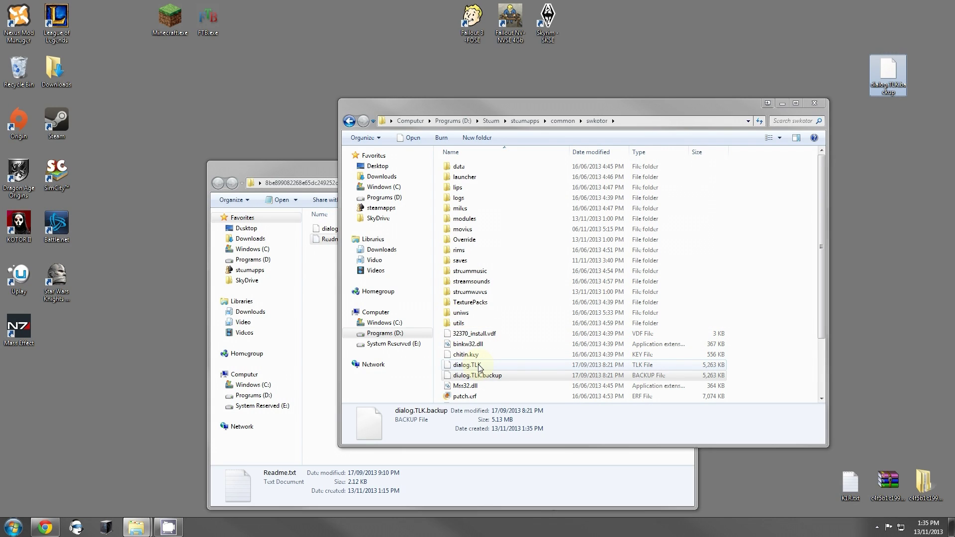
# Copy dialog.TLK from the pc-response-moderation folder into the swkotor folder, replacing the existing file
pyautogui.click(330, 230)
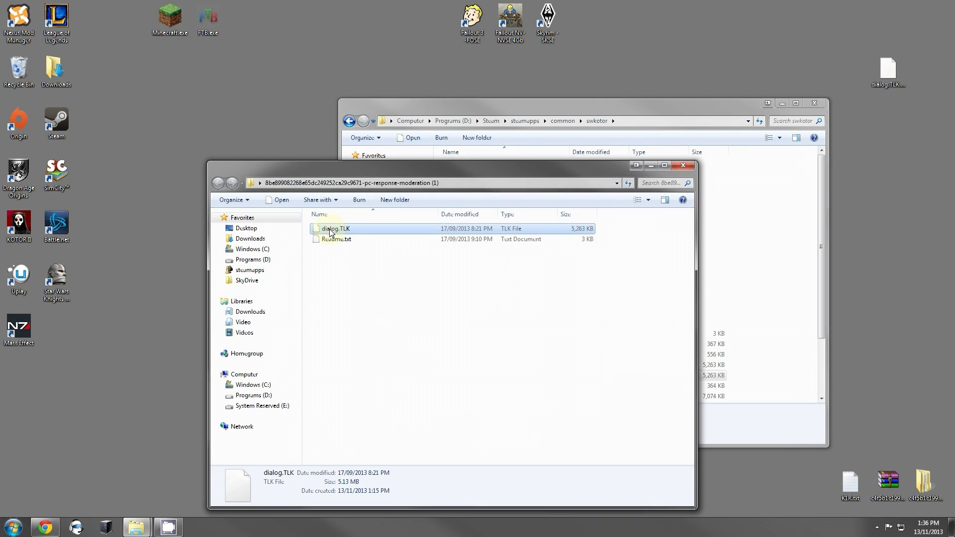
pyautogui.moveTo(331, 229); pyautogui.dragTo(776, 247)
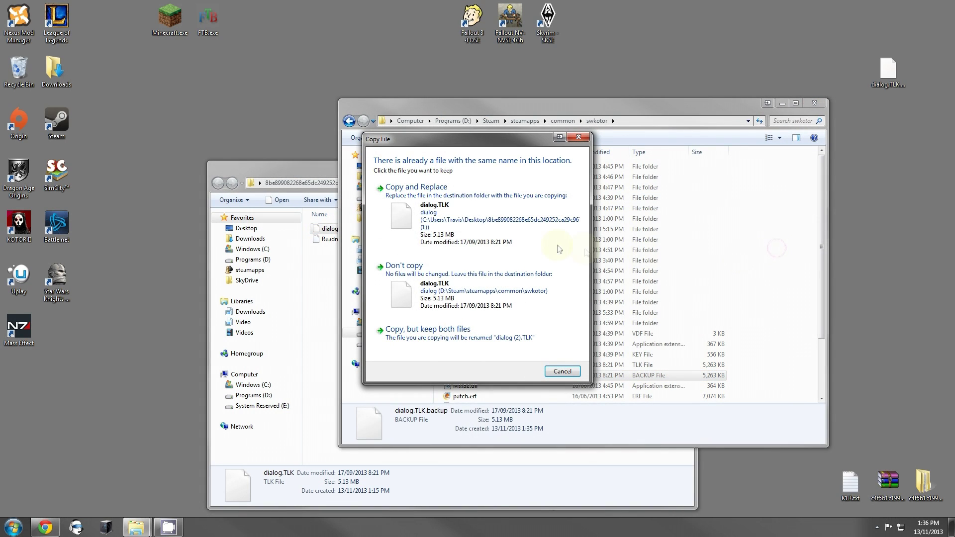
pyautogui.click(535, 229)
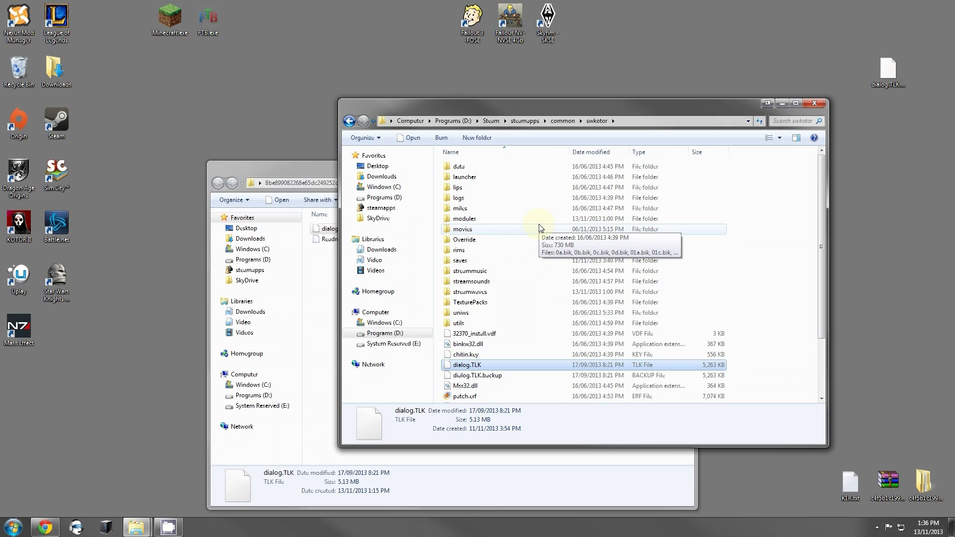
# Switch to Chrome and examine the KotOR dialog.tlk file (English) entry on the StarWarsKnights.com tools page
pyautogui.click(55, 528)
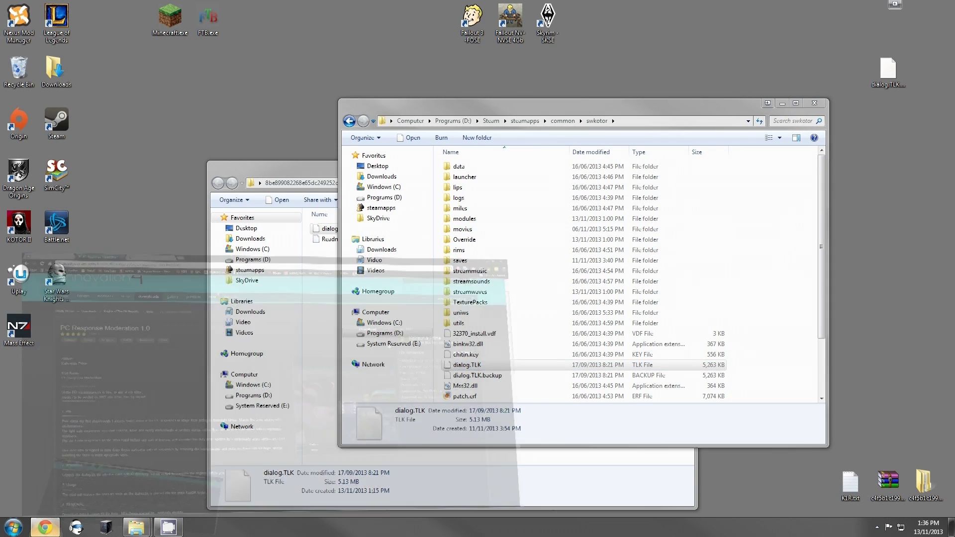
pyautogui.click(222, 6)
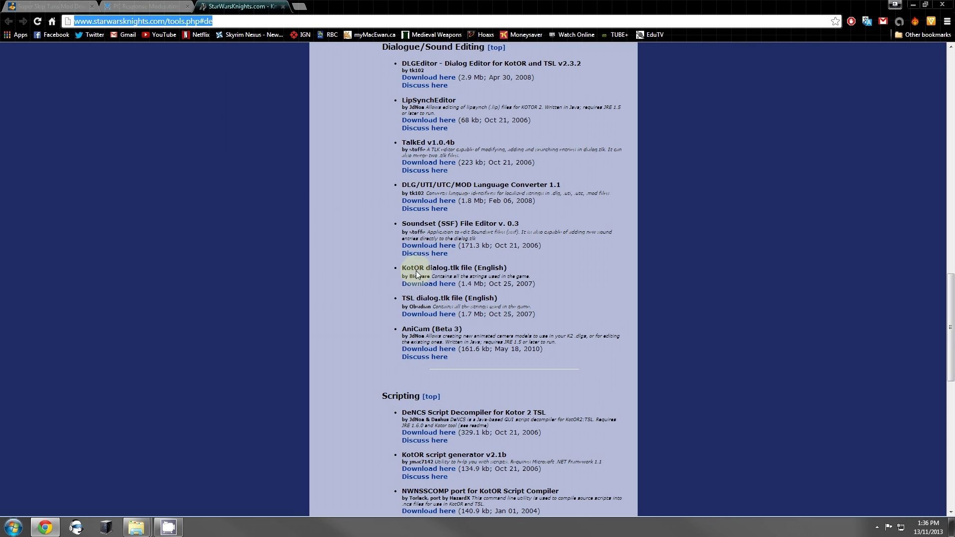
pyautogui.moveTo(398, 272); pyautogui.dragTo(565, 285)
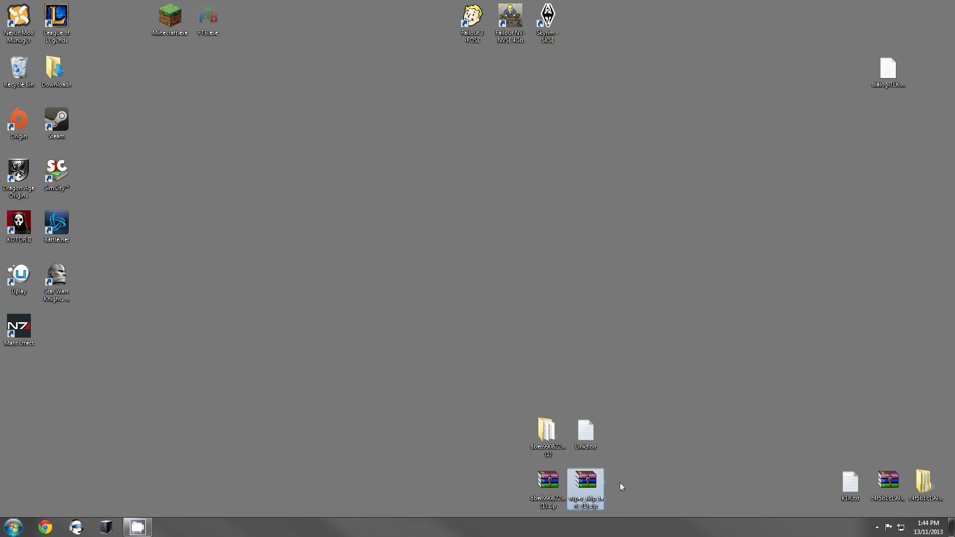
# Extract the super_skip_taris (1) zip archive into its own folder and place that folder beside the other mod files on the desktop
pyautogui.rightClick(585, 478)
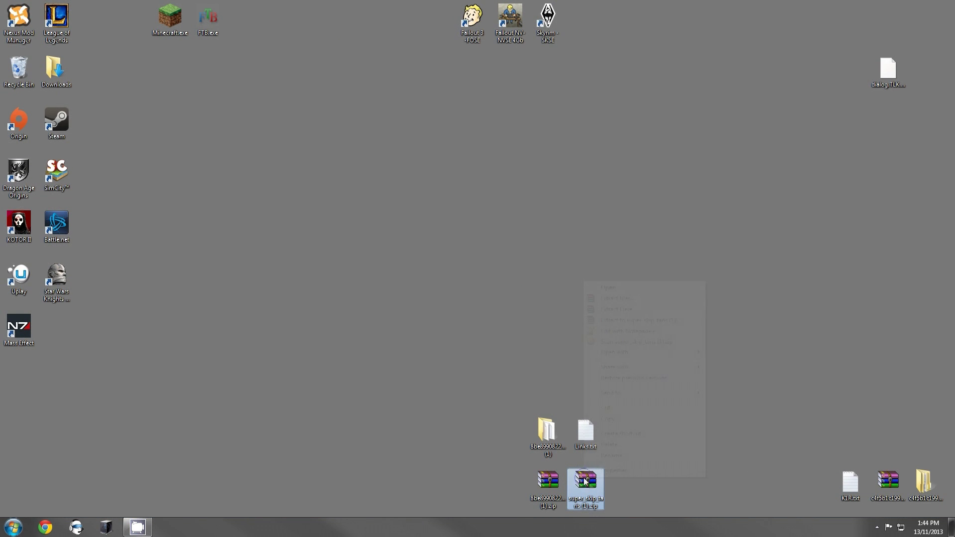
pyautogui.click(669, 321)
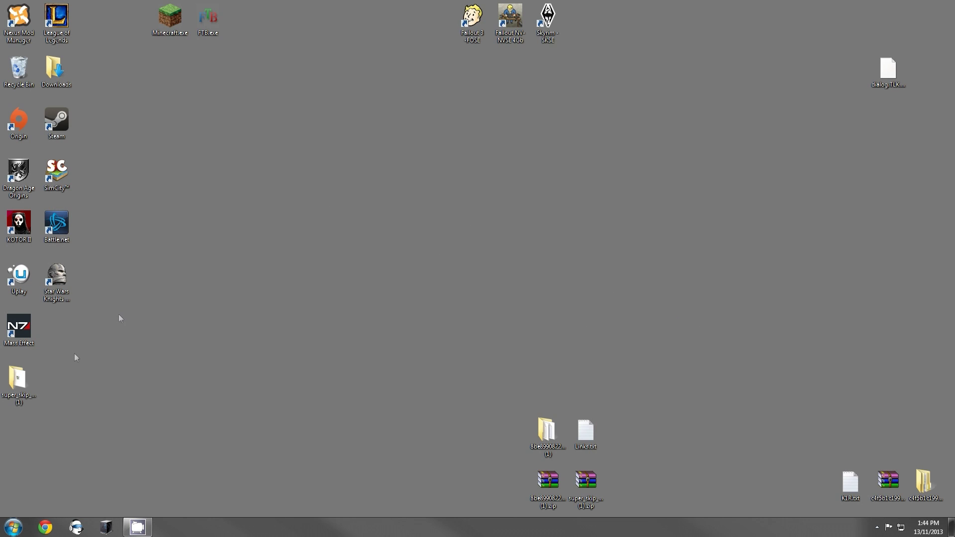
pyautogui.moveTo(17, 379); pyautogui.dragTo(620, 437)
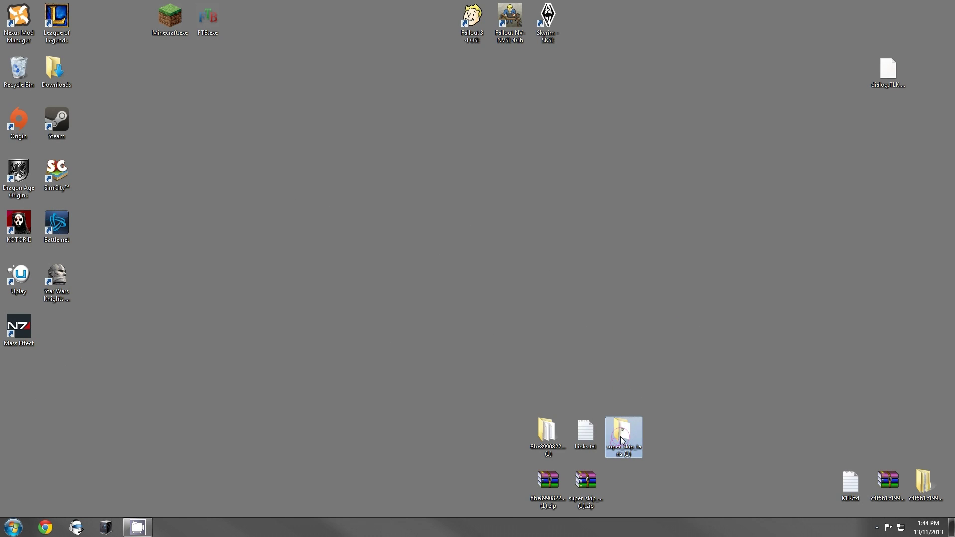
# Run Skip Taris.exe from the extracted folder, install the Super Skip Taris & Endar Spire mod, and close the installer and folder
pyautogui.doubleClick(622, 436)
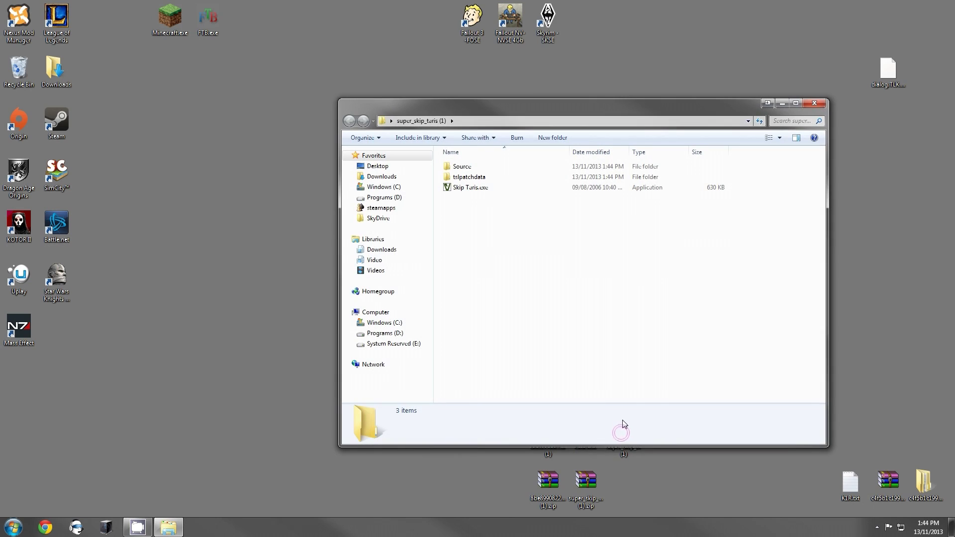
pyautogui.doubleClick(475, 189)
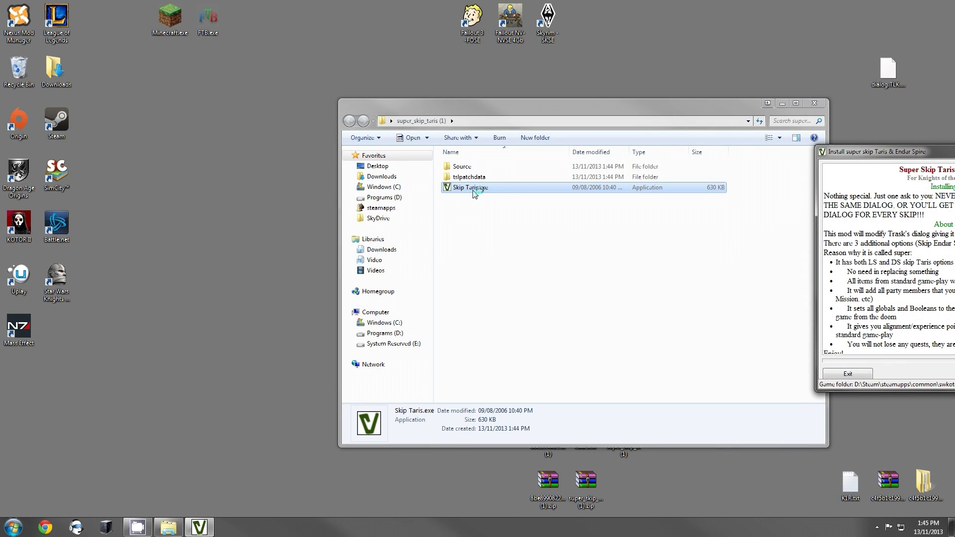
pyautogui.moveTo(926, 158); pyautogui.dragTo(468, 128)
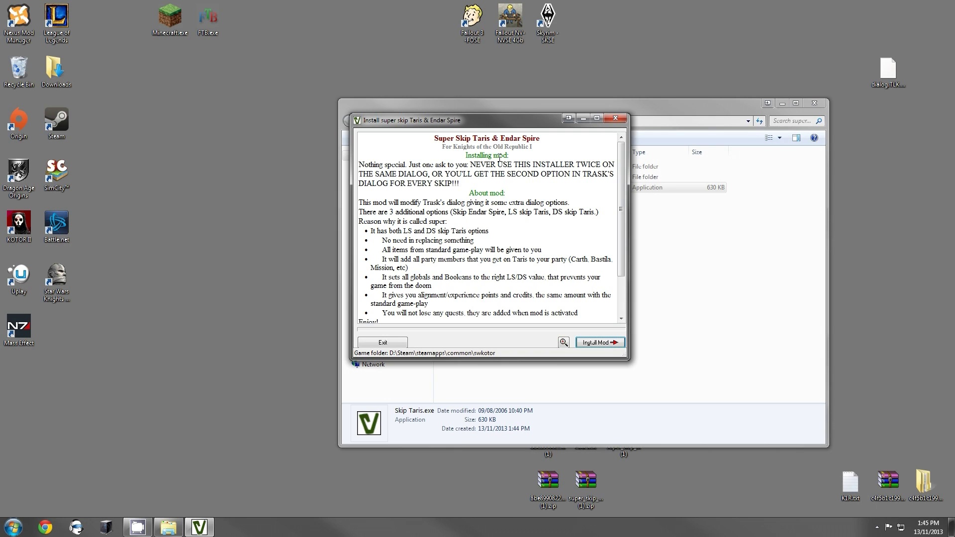
pyautogui.click(597, 343)
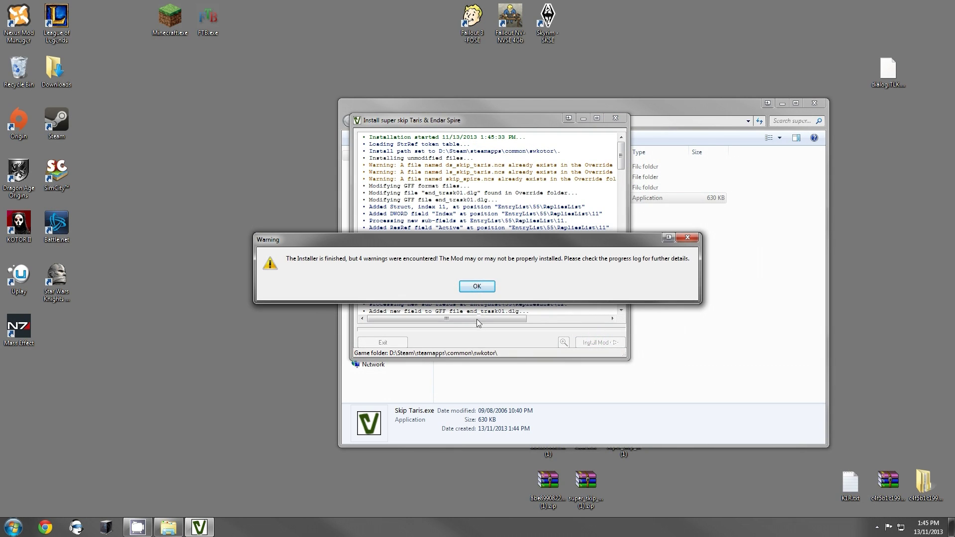
pyautogui.click(481, 291)
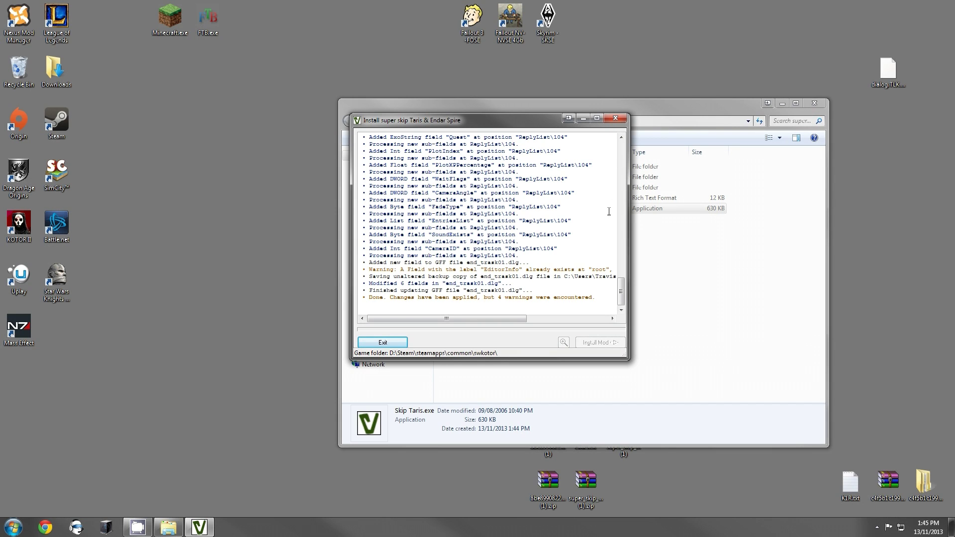
pyautogui.click(617, 119)
pyautogui.click(809, 104)
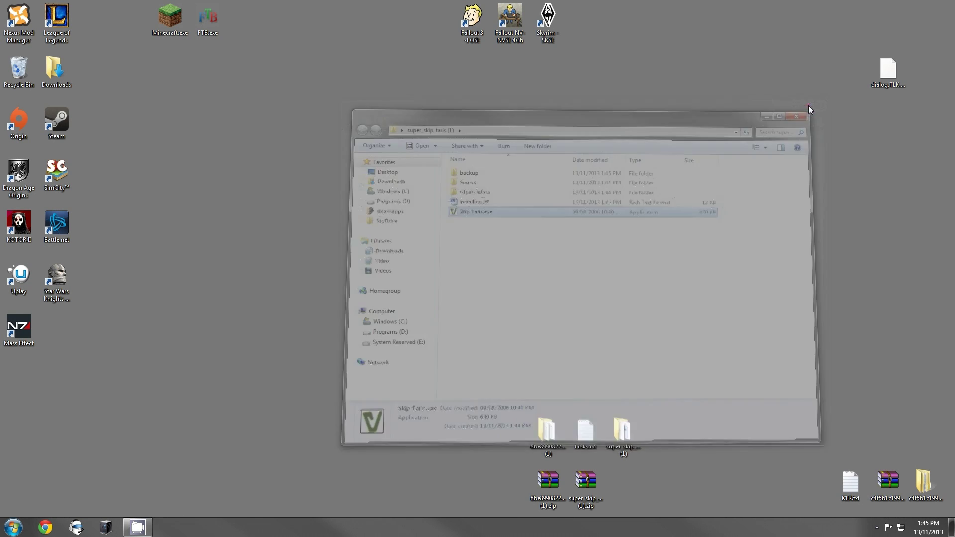